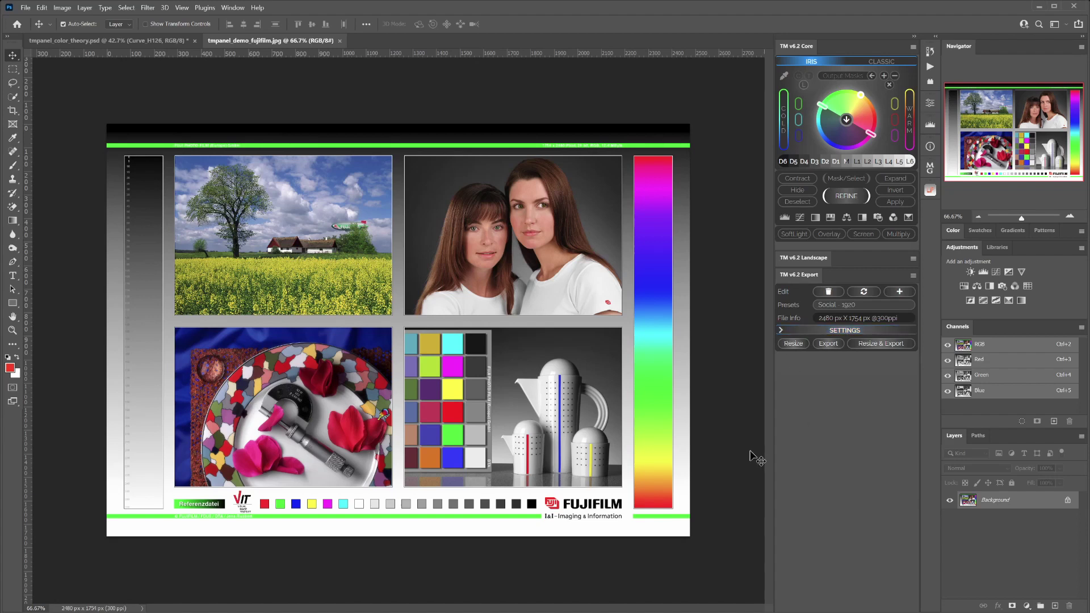
- Expand the TM v6.2 Export panel's SETTINGS section to show every export option
left_click(777, 333)
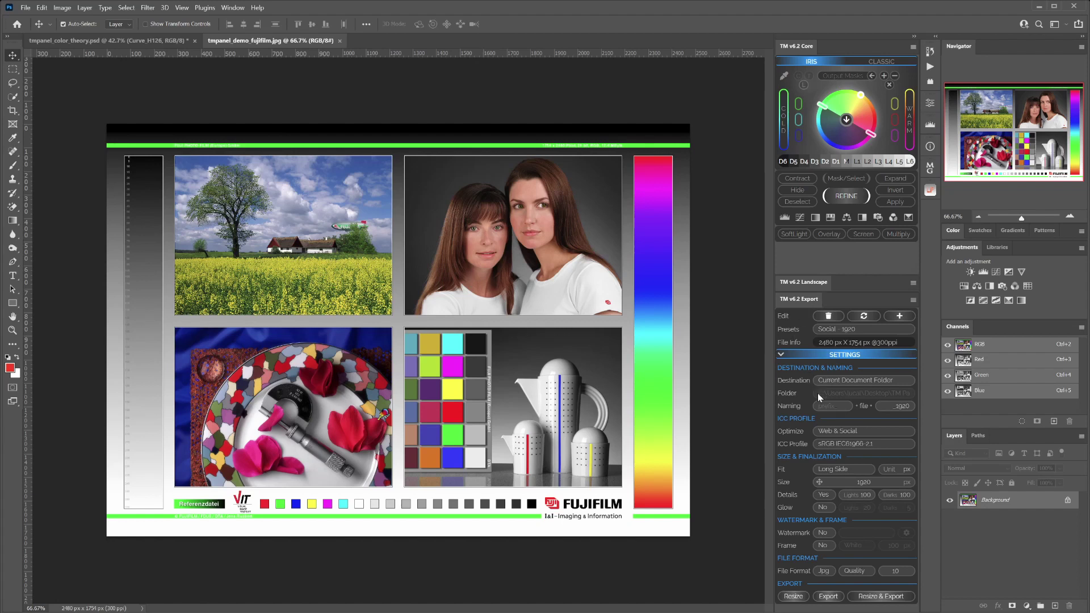
left_click(895, 406)
left_click(847, 330)
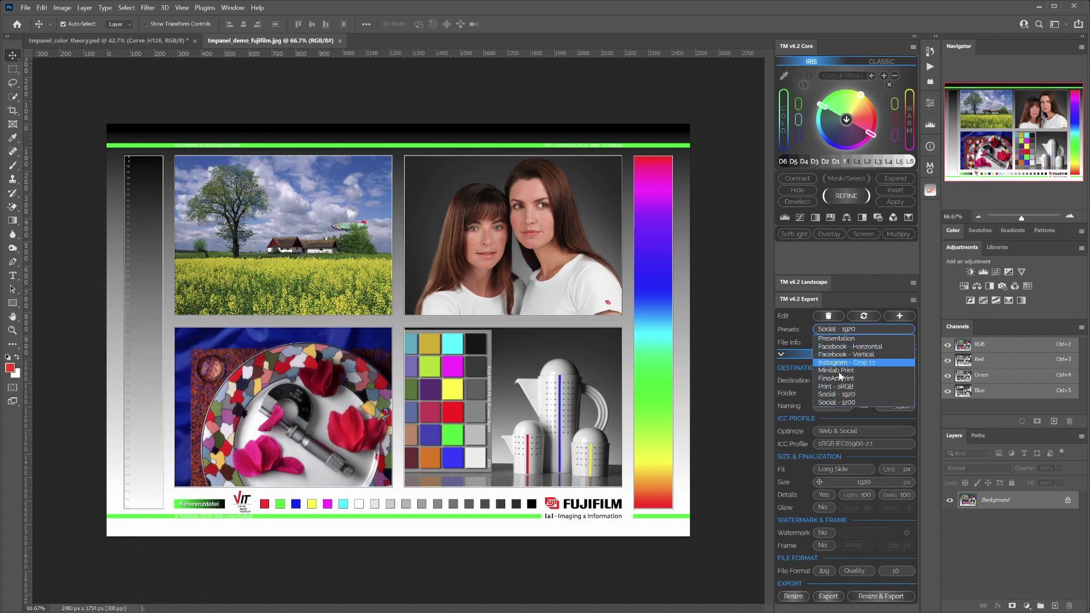
left_click(806, 342)
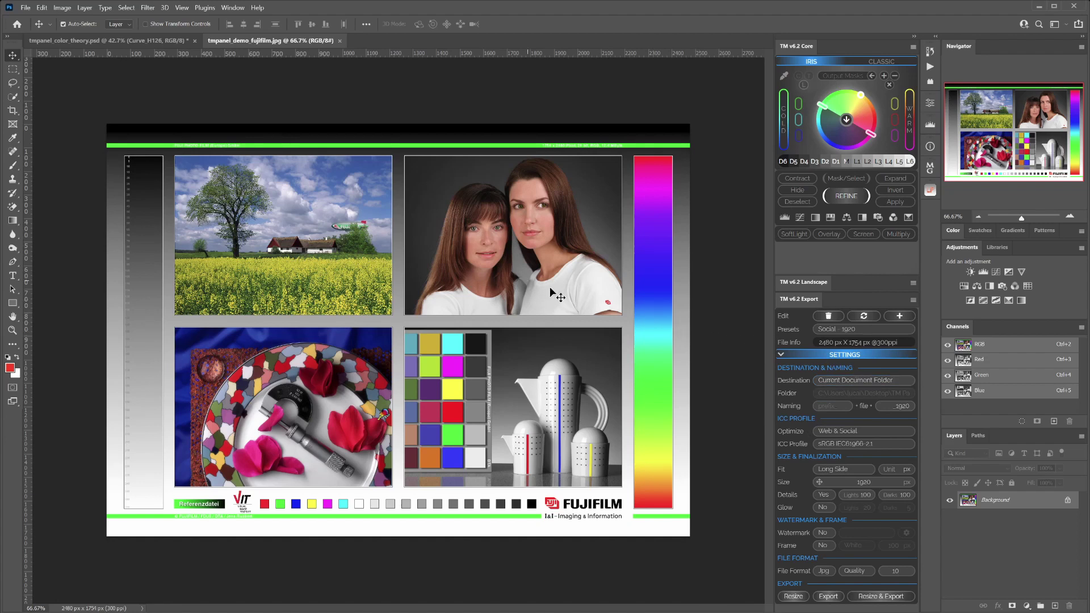
- Keep Current Document Folder as destination and remove the underscore so the suffix reads 1920
left_click(857, 385)
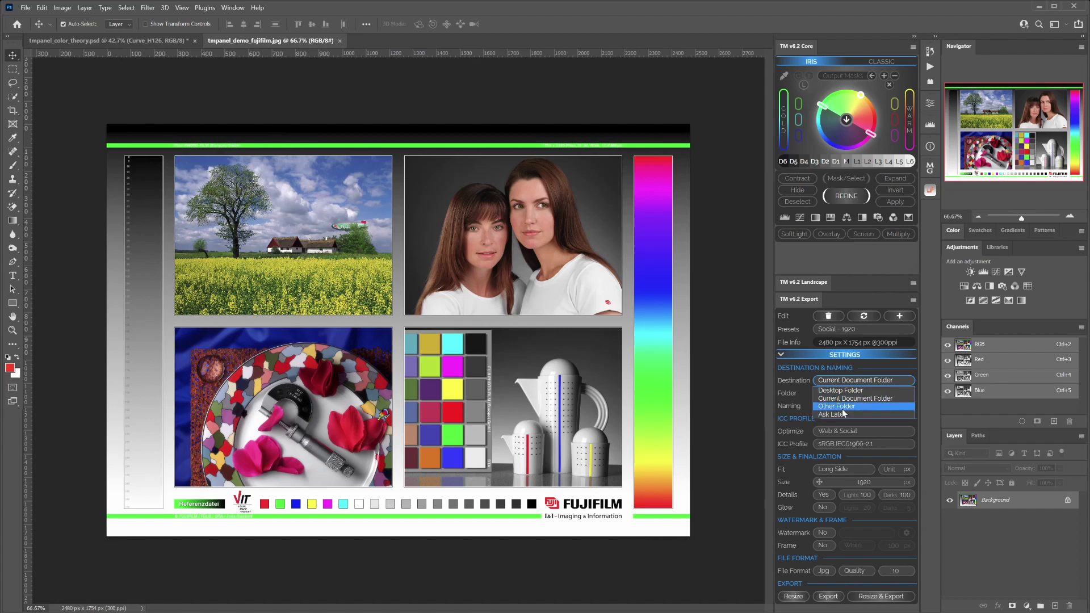
left_click(782, 394)
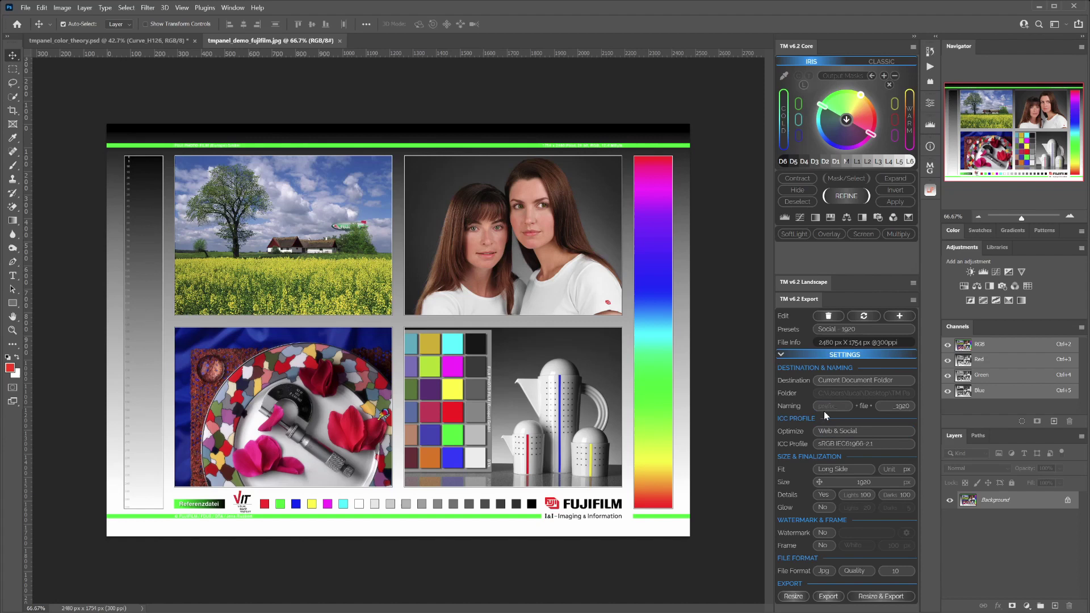
left_click(890, 409)
key("Delete")
left_click(861, 435)
left_click(861, 434)
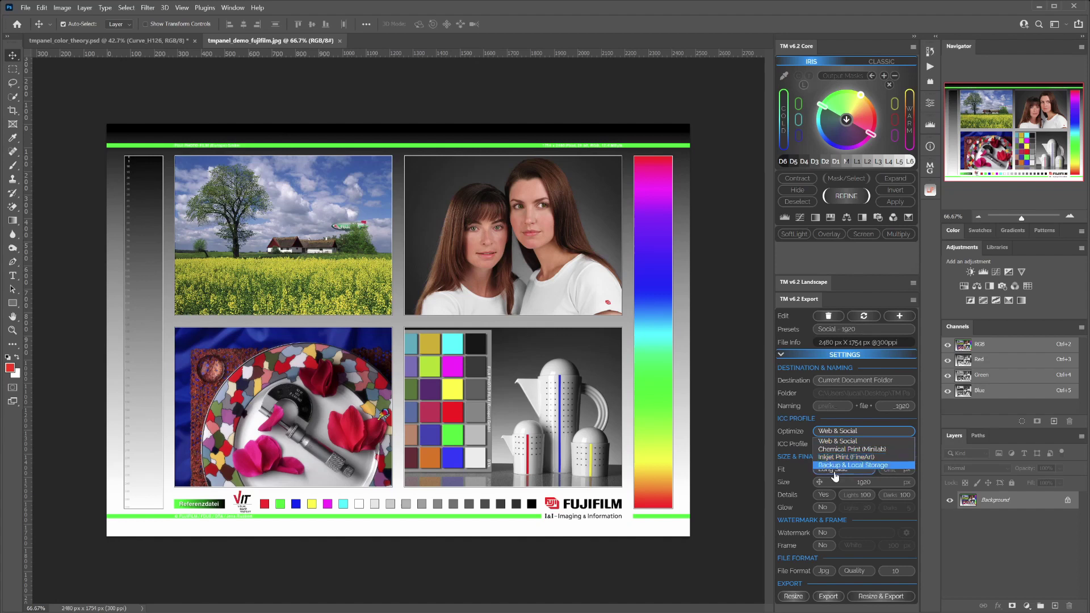
left_click(794, 445)
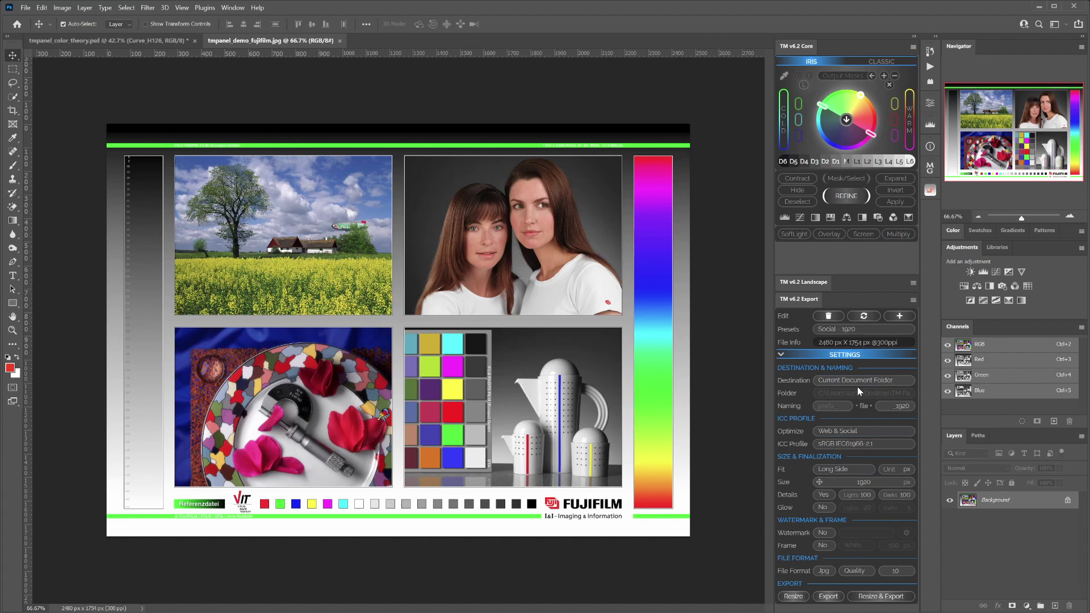
left_click(841, 444)
left_click(846, 471)
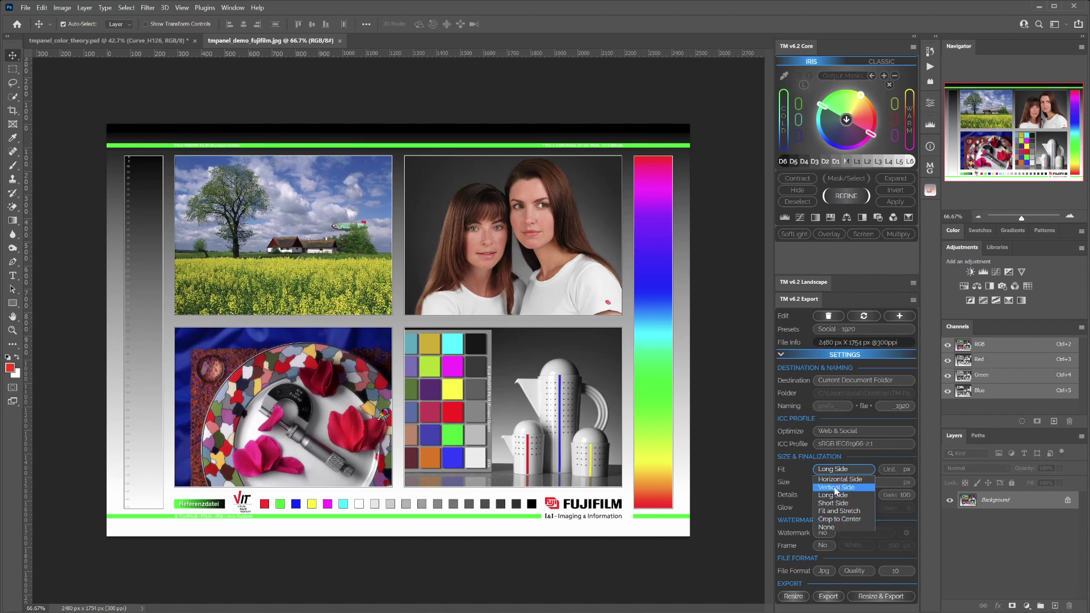
left_click(820, 482)
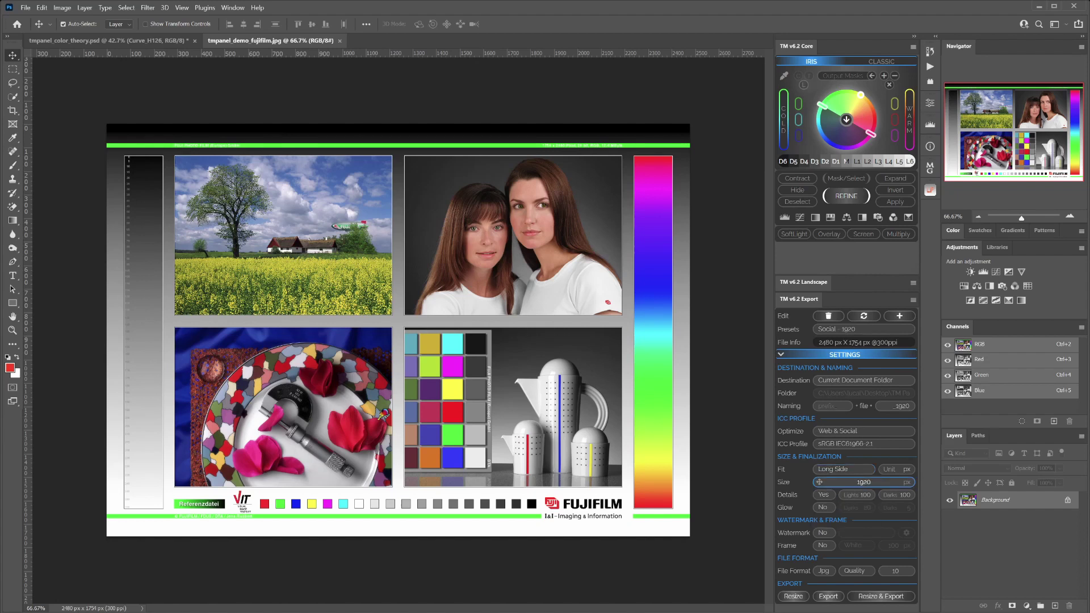
left_click(904, 471)
left_click(907, 488)
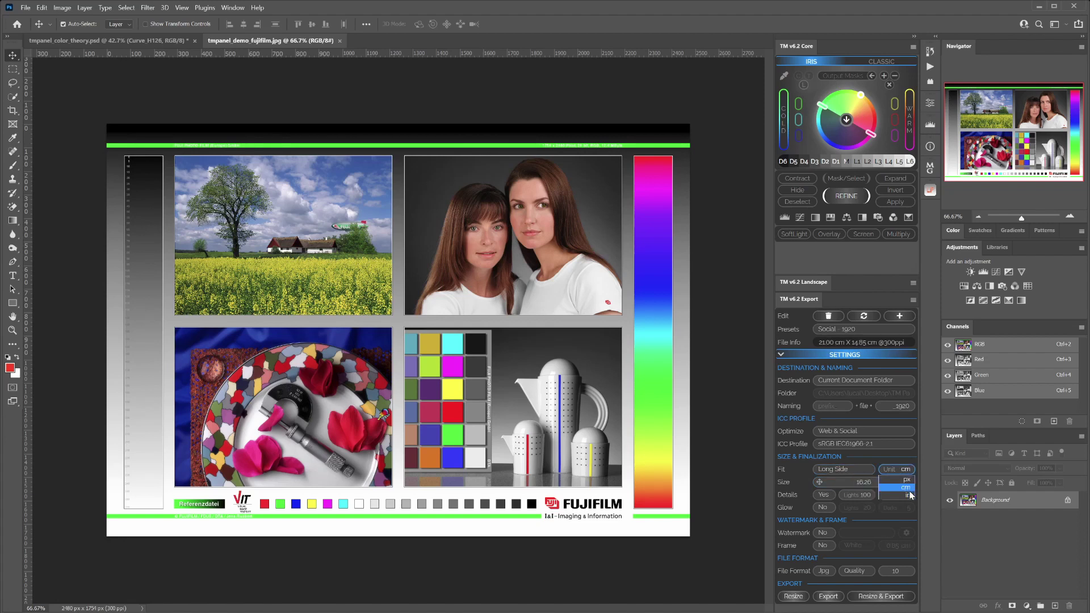
left_click(908, 495)
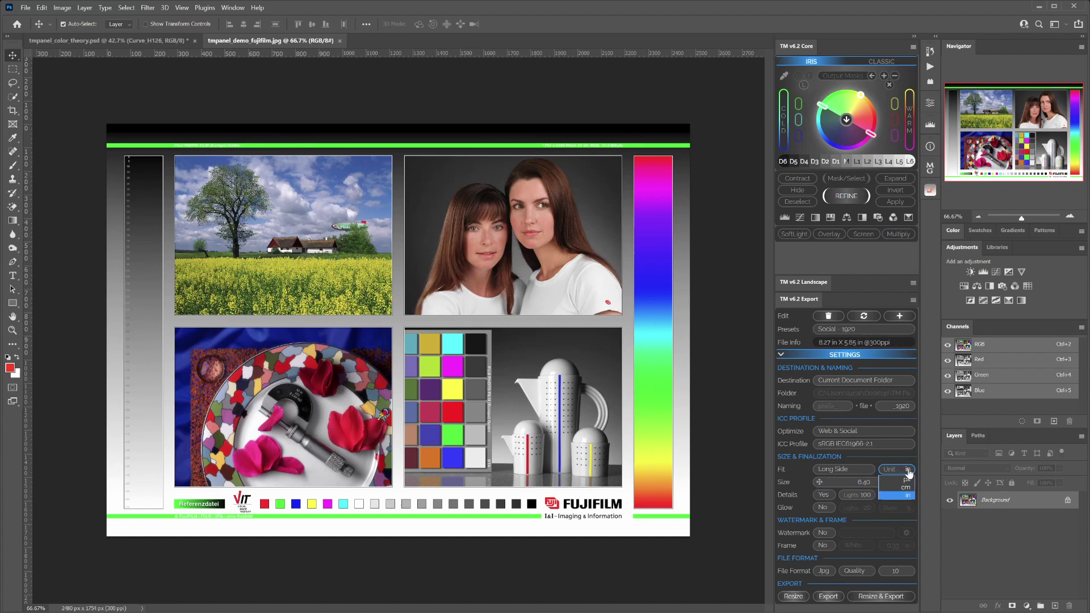
left_click(906, 479)
left_click(859, 483)
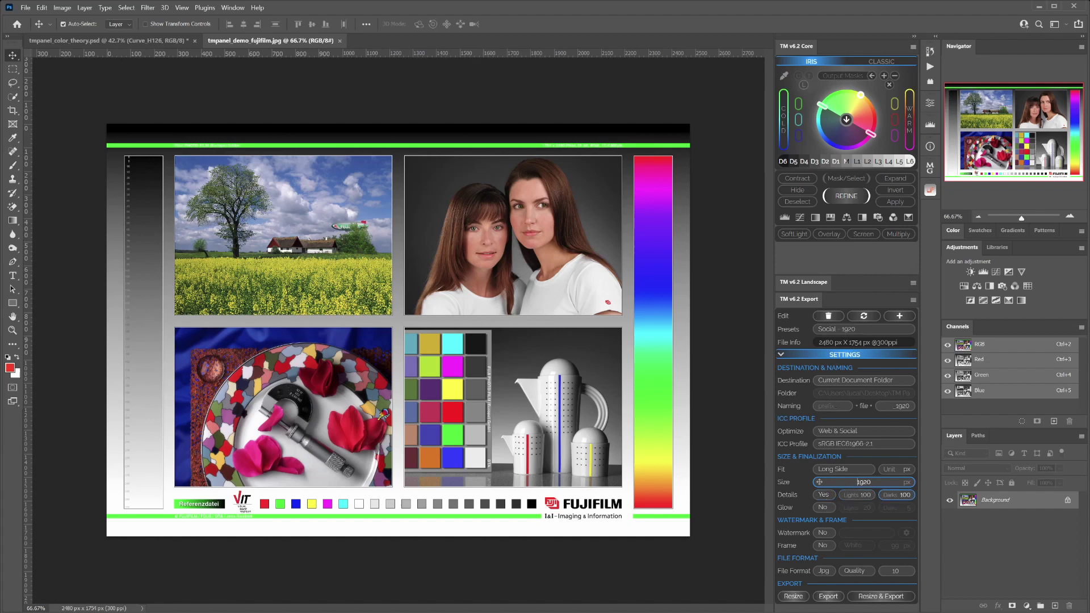
left_click(823, 507)
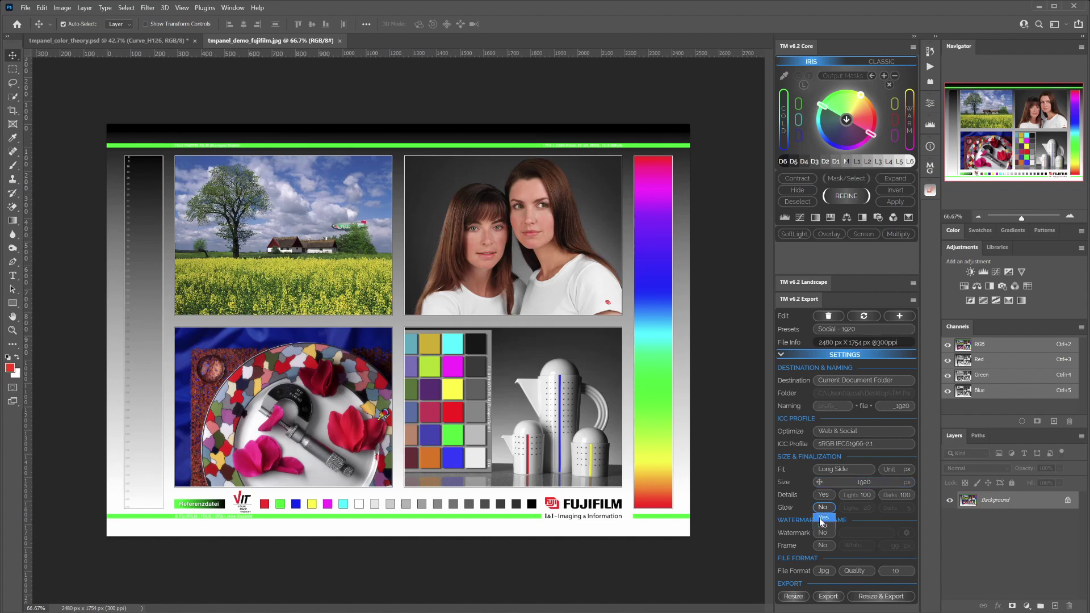
left_click(789, 511)
- Set Watermark to Yes, keeping the Default watermark preset
left_click(823, 535)
left_click(824, 543)
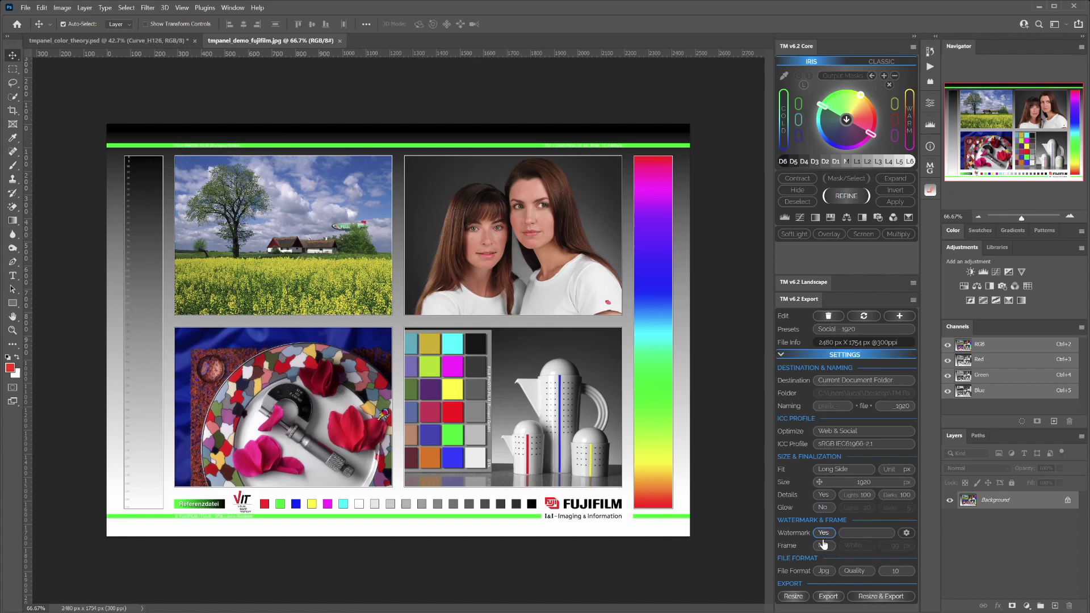
left_click(866, 534)
left_click(906, 534)
- Try bottom-right alignment in Watermark Settings, then cancel without applying it
left_click(907, 534)
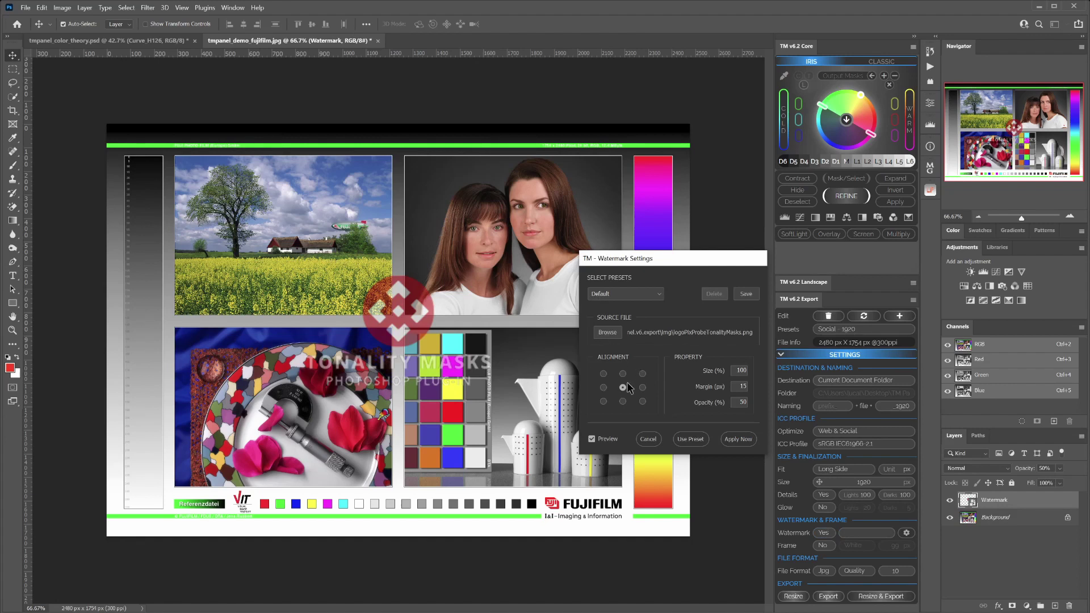
left_click(642, 402)
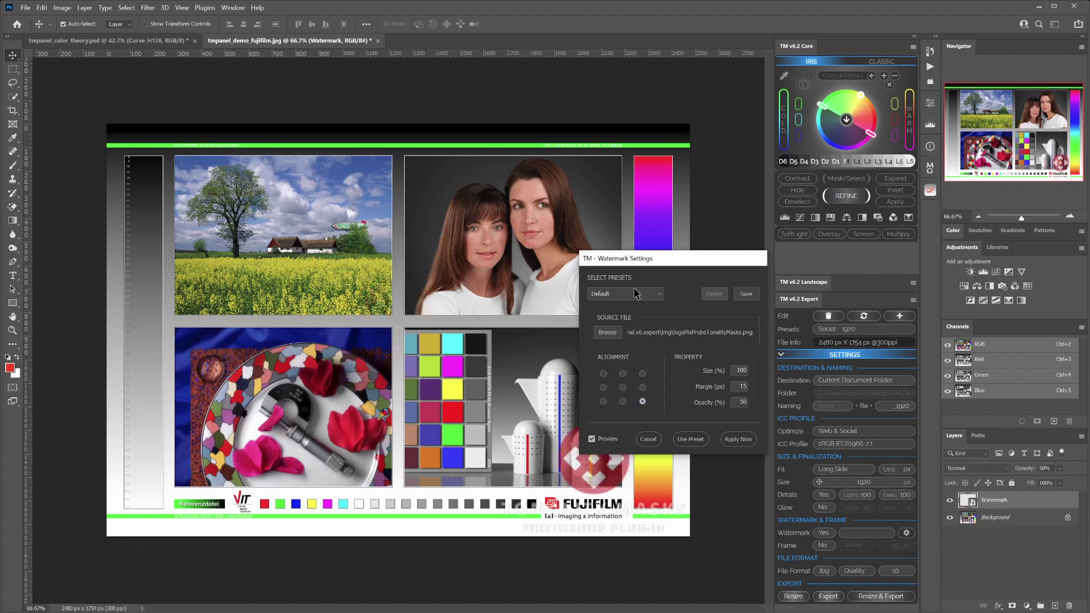
left_click(653, 297)
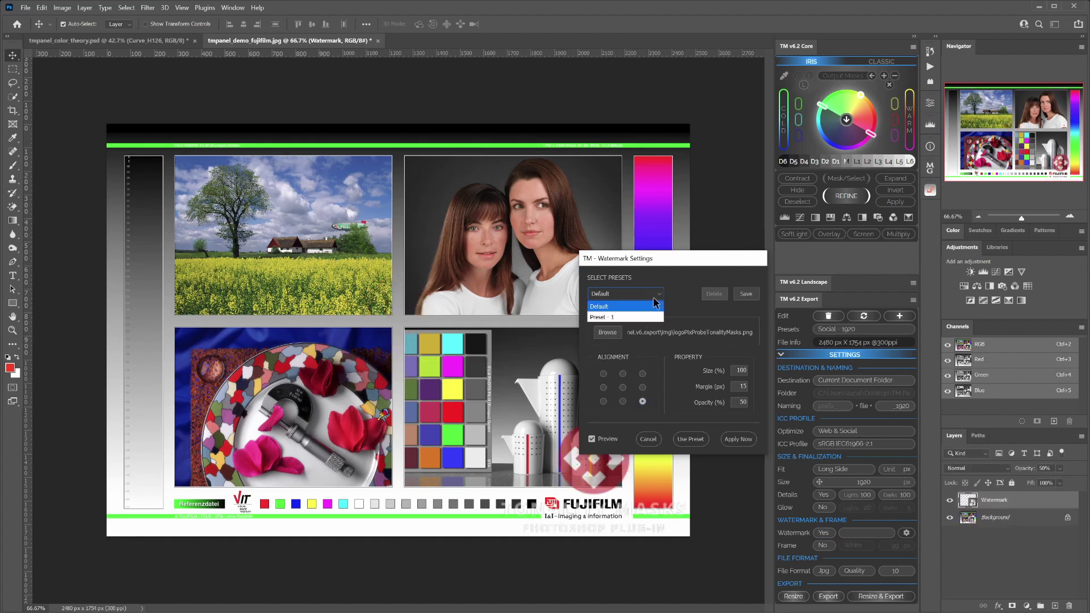
left_click(649, 442)
left_click(648, 441)
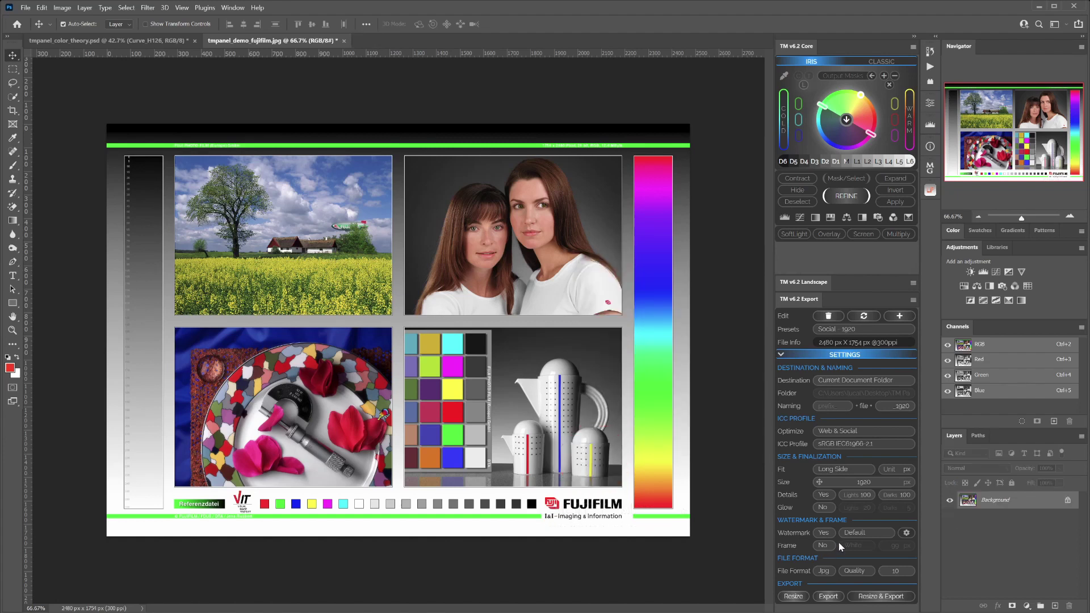
left_click(823, 534)
- Turn the watermark off, and try a White frame before setting Frame back to No
left_click(827, 551)
left_click(823, 547)
left_click(825, 554)
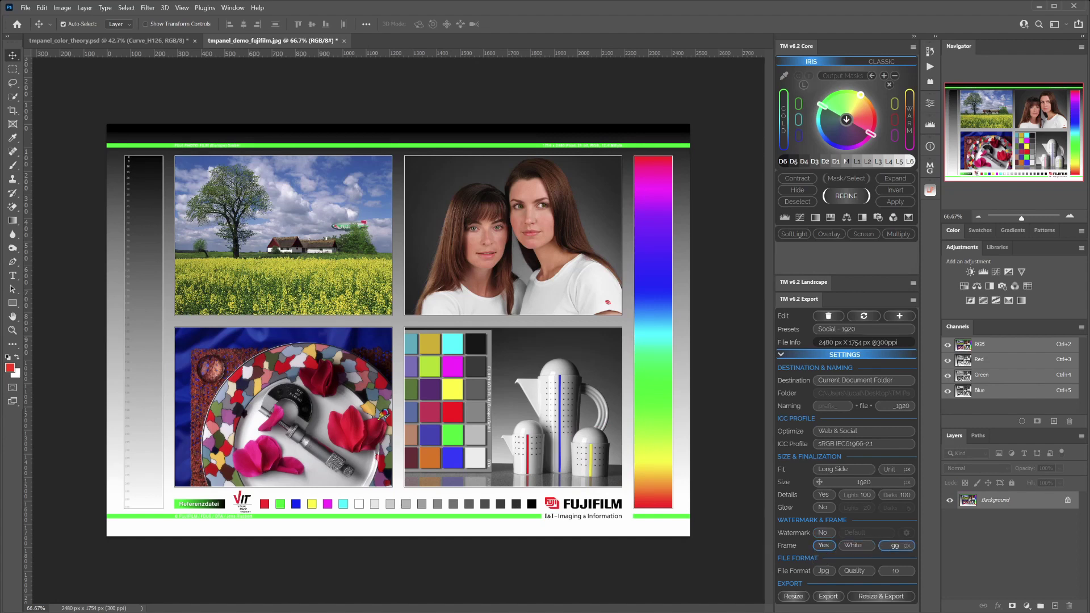
left_click(853, 547)
left_click(826, 548)
left_click(824, 565)
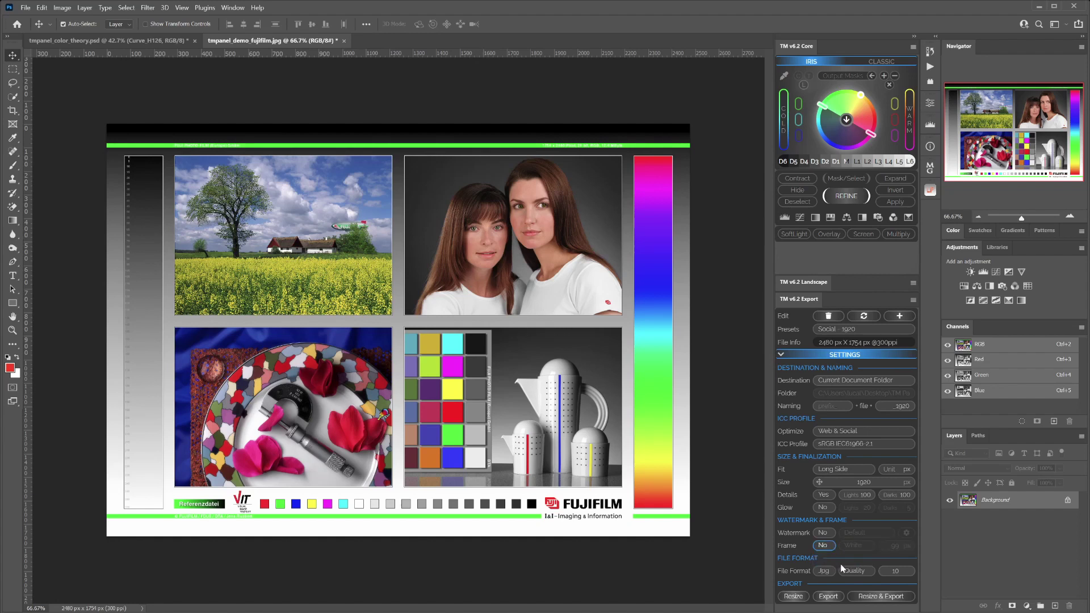
- Keep Jpg format, try a 1024 kB size limit, then return to Quality 10
left_click(824, 572)
left_click(857, 574)
left_click(851, 581)
left_click(861, 572)
left_click(855, 589)
left_click(898, 317)
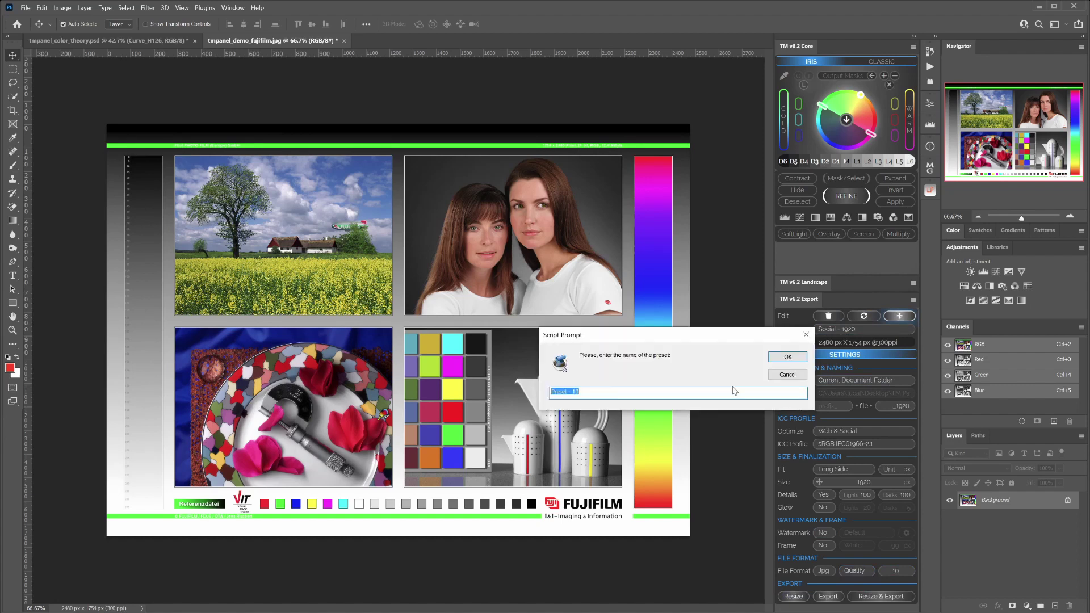
left_click(782, 378)
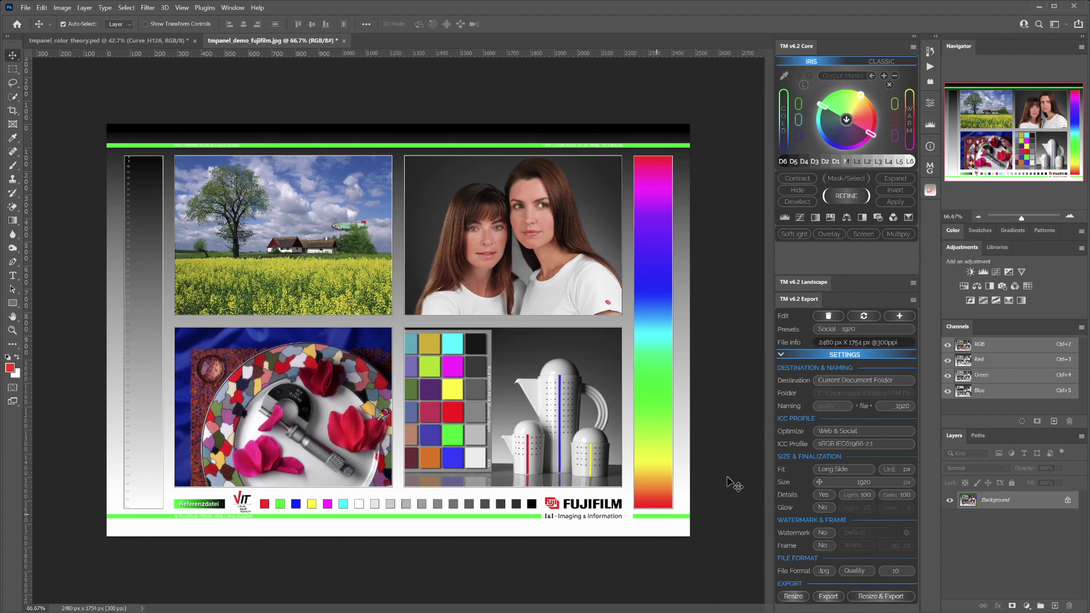
left_click(847, 329)
left_click(840, 371)
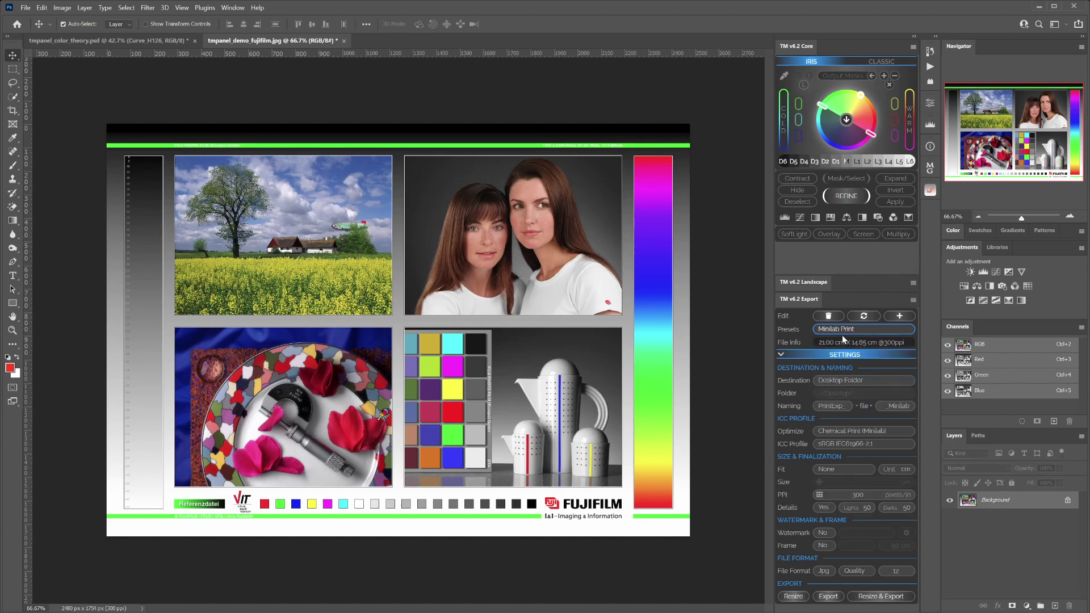
left_click(848, 332)
left_click(840, 380)
left_click(844, 332)
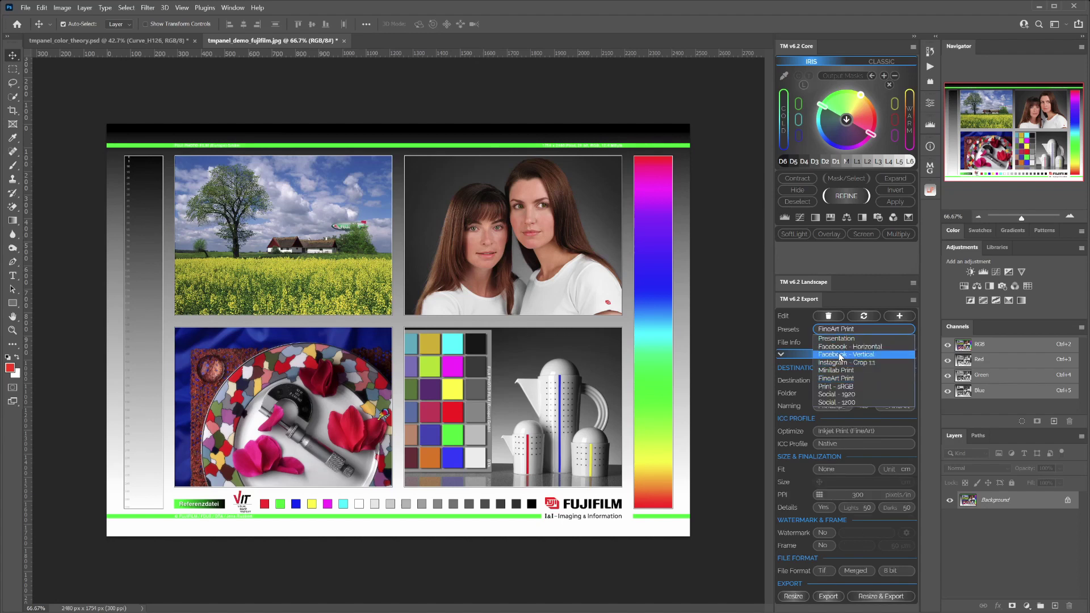
left_click(841, 354)
left_click(844, 331)
left_click(844, 347)
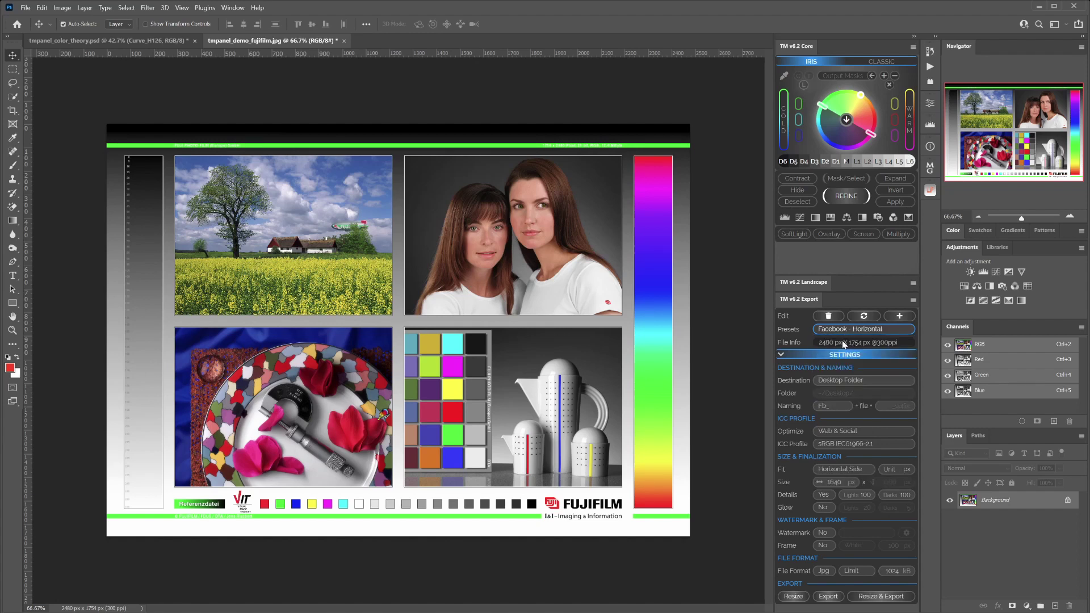
left_click(846, 332)
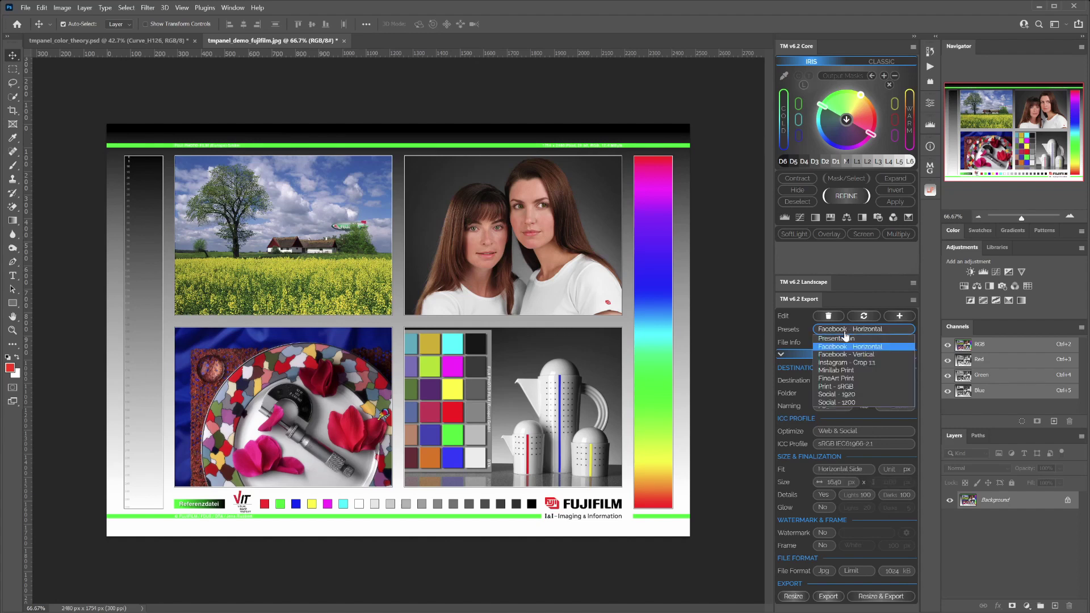
left_click(844, 395)
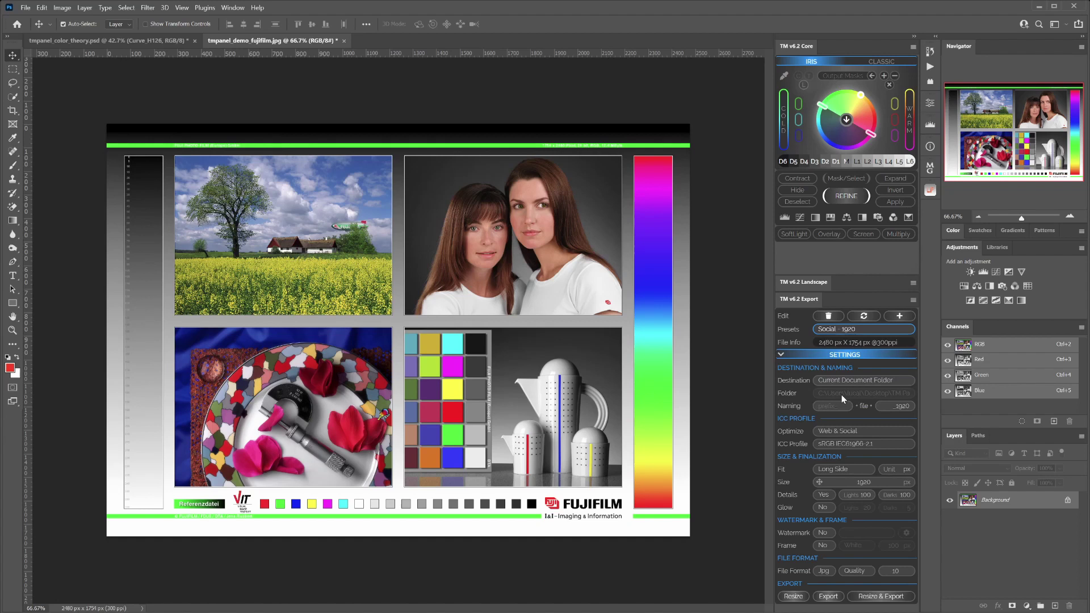